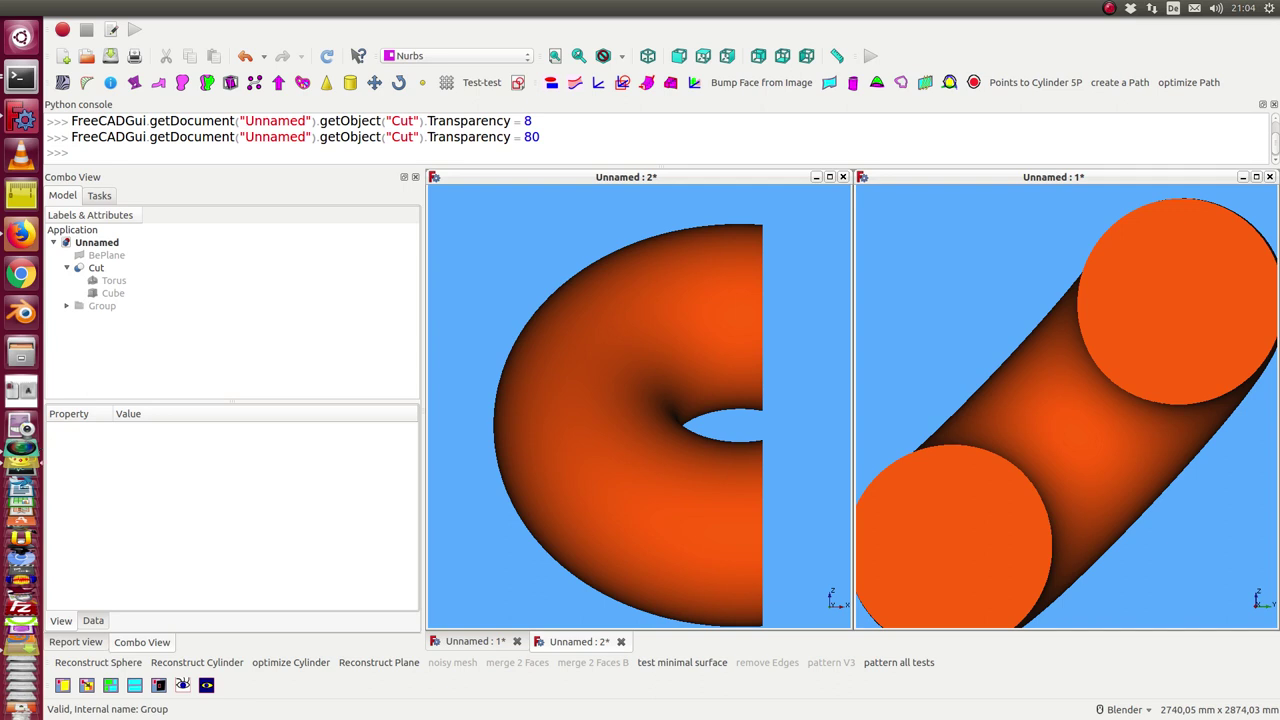
Run the pasted surface-path script in the Python console to generate yellow Points curves over the half-torus.
left_click(773, 141)
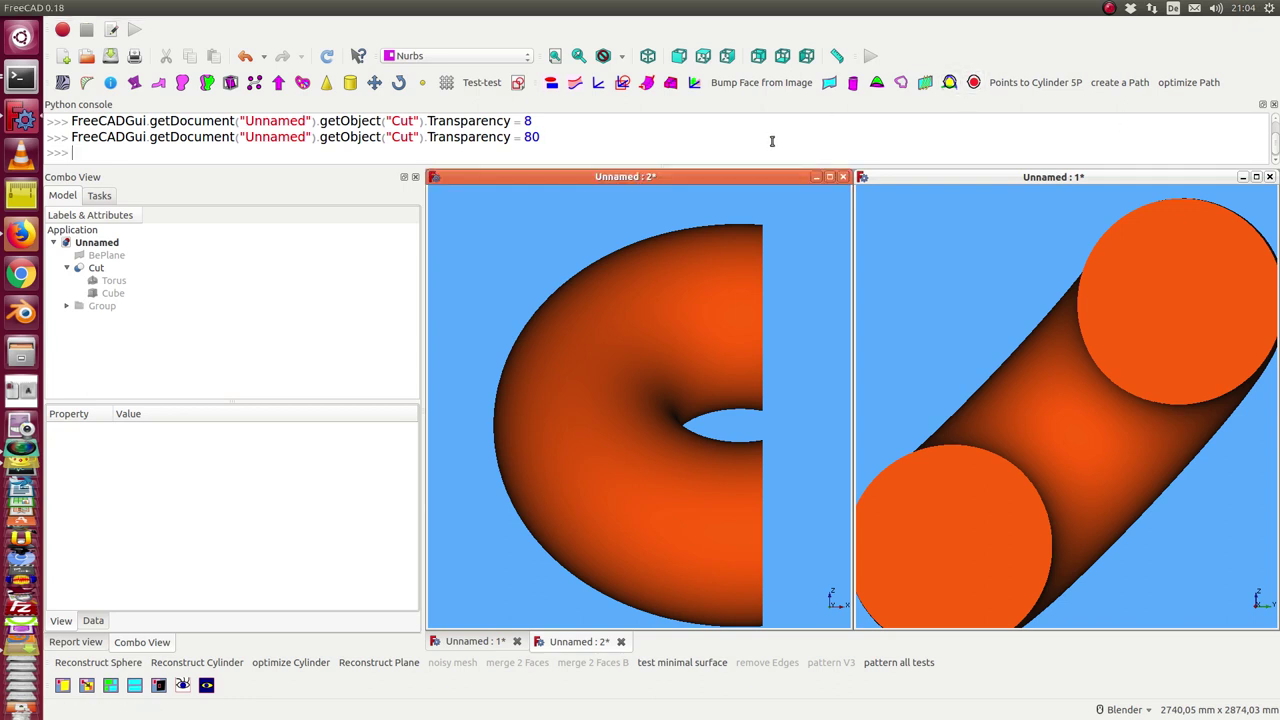
key("Return")
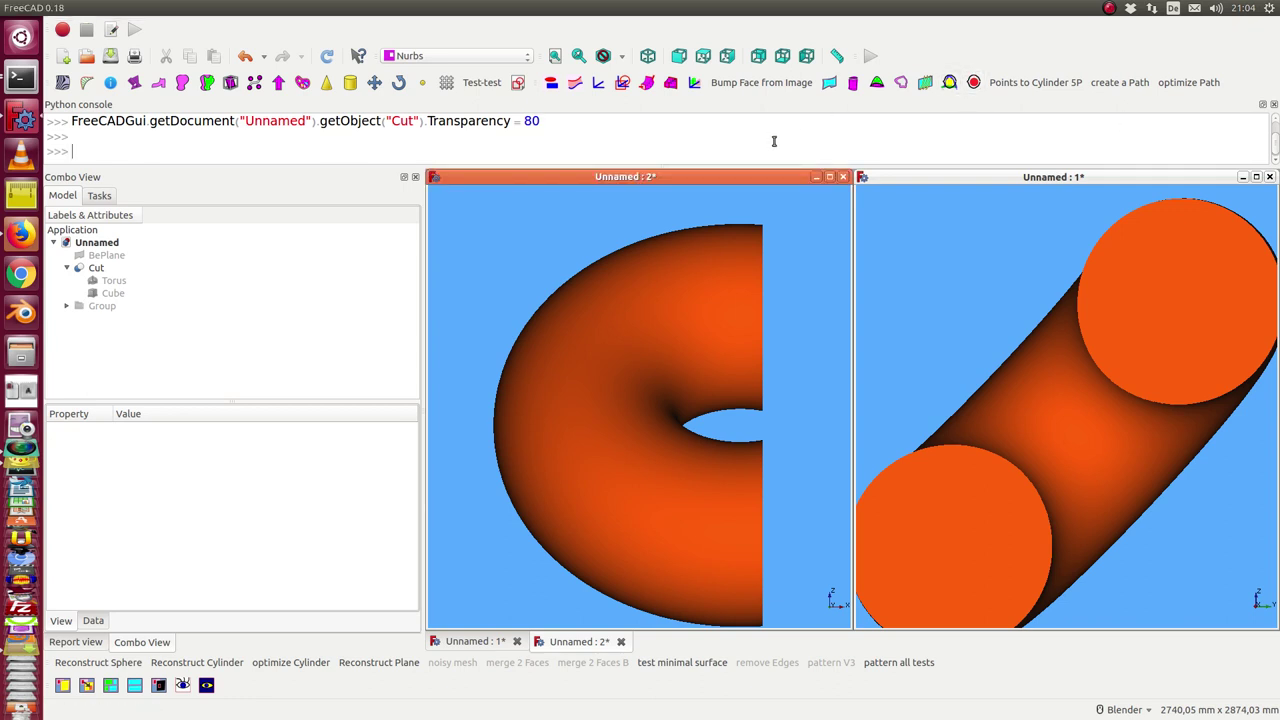
key("ctrl+v")
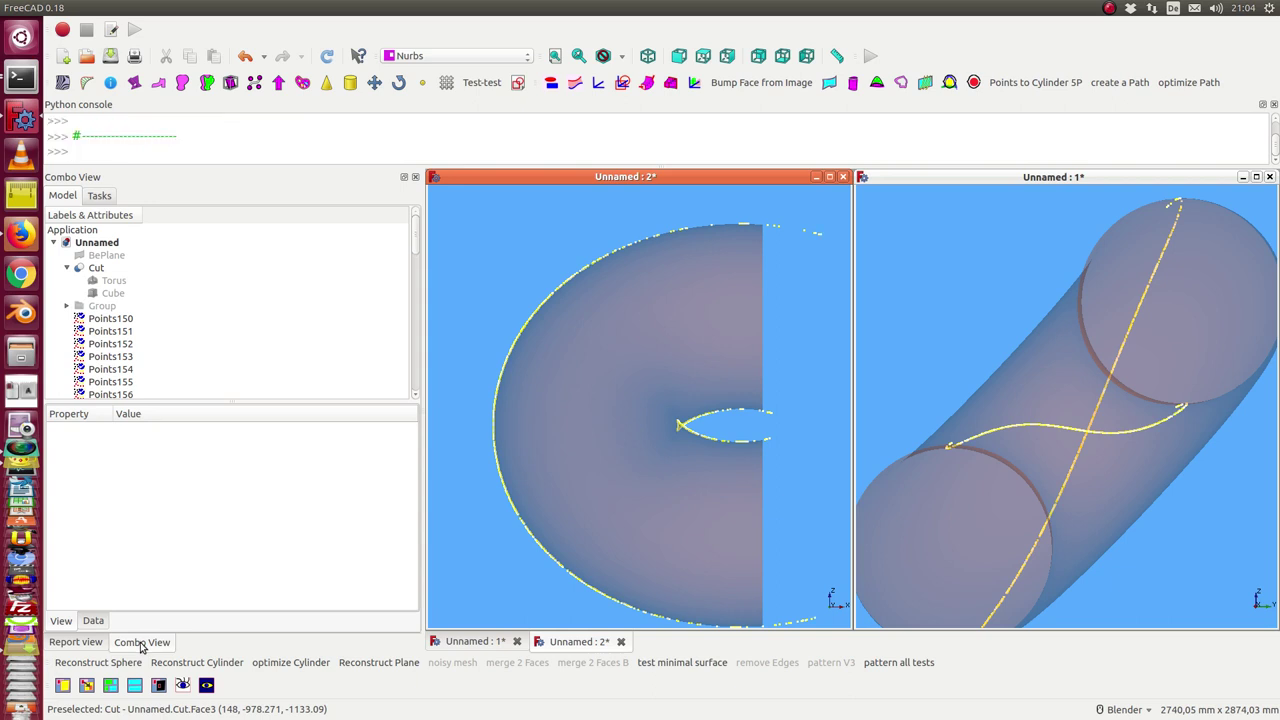
Show the Report view and scroll through the logged Powell optimizer results.
left_click(90, 648)
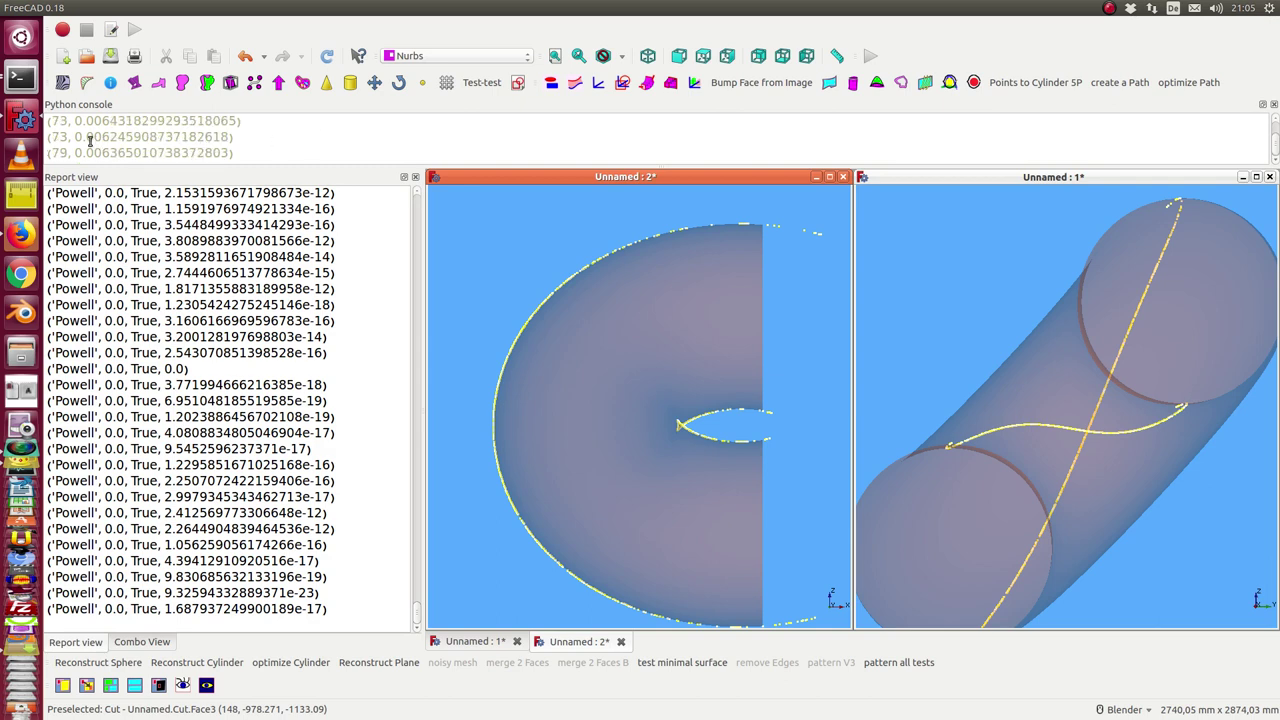
scroll(307, 151, "up", 1)
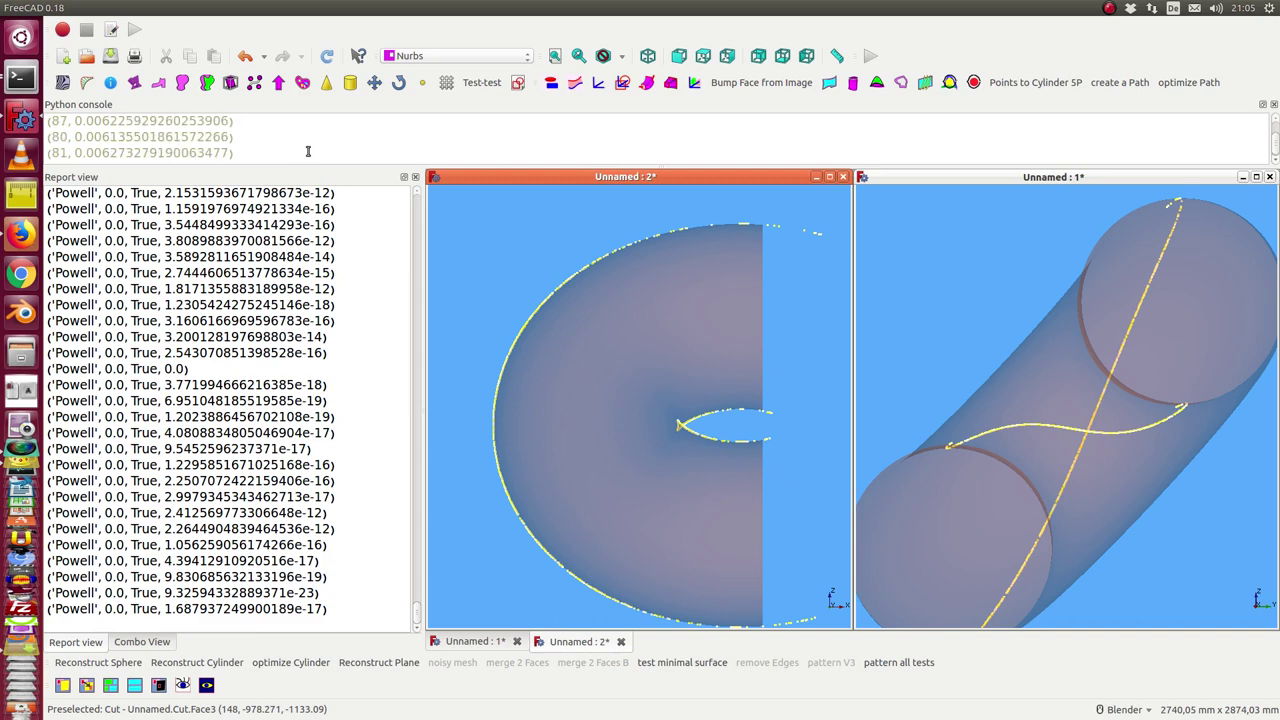
scroll(308, 147, "down", 1)
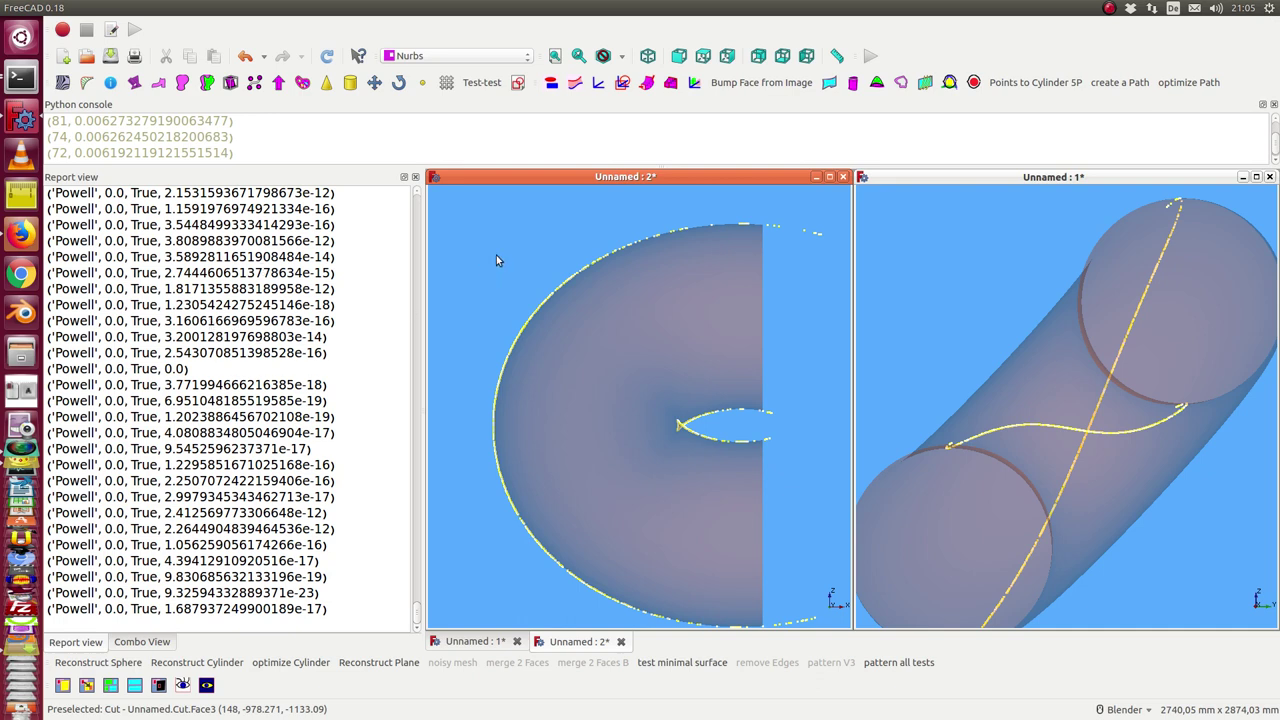
Maximize the Unnamed : 2 view and orbit from the front view around the curved half-torus tube.
left_click(828, 180)
middle_click_drag(529, 287, 586, 330)
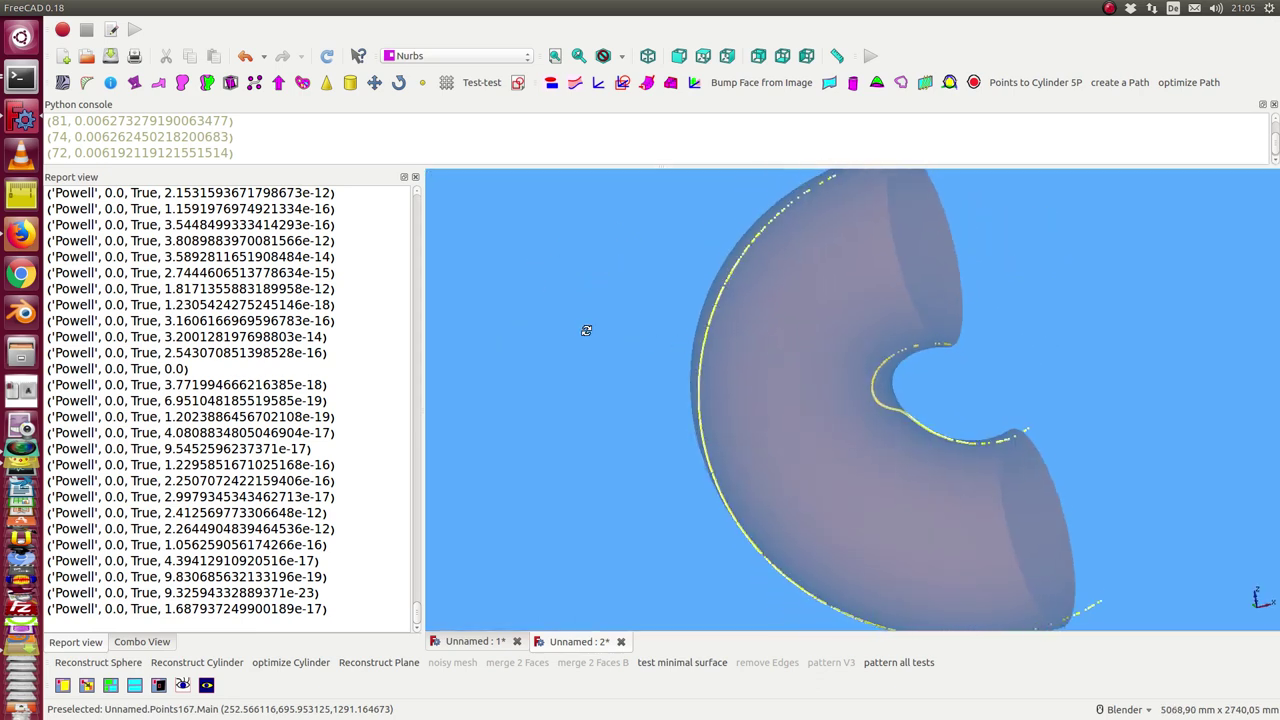
key("1")
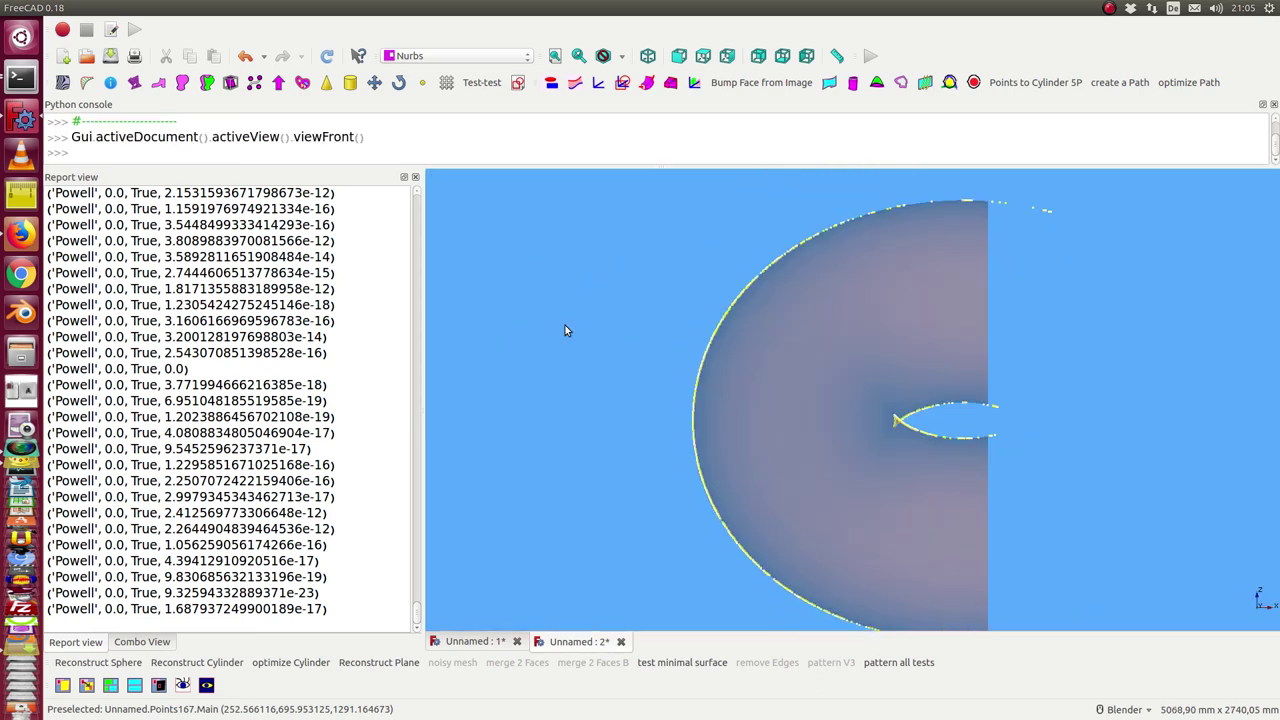
scroll(565, 330, "down", 2)
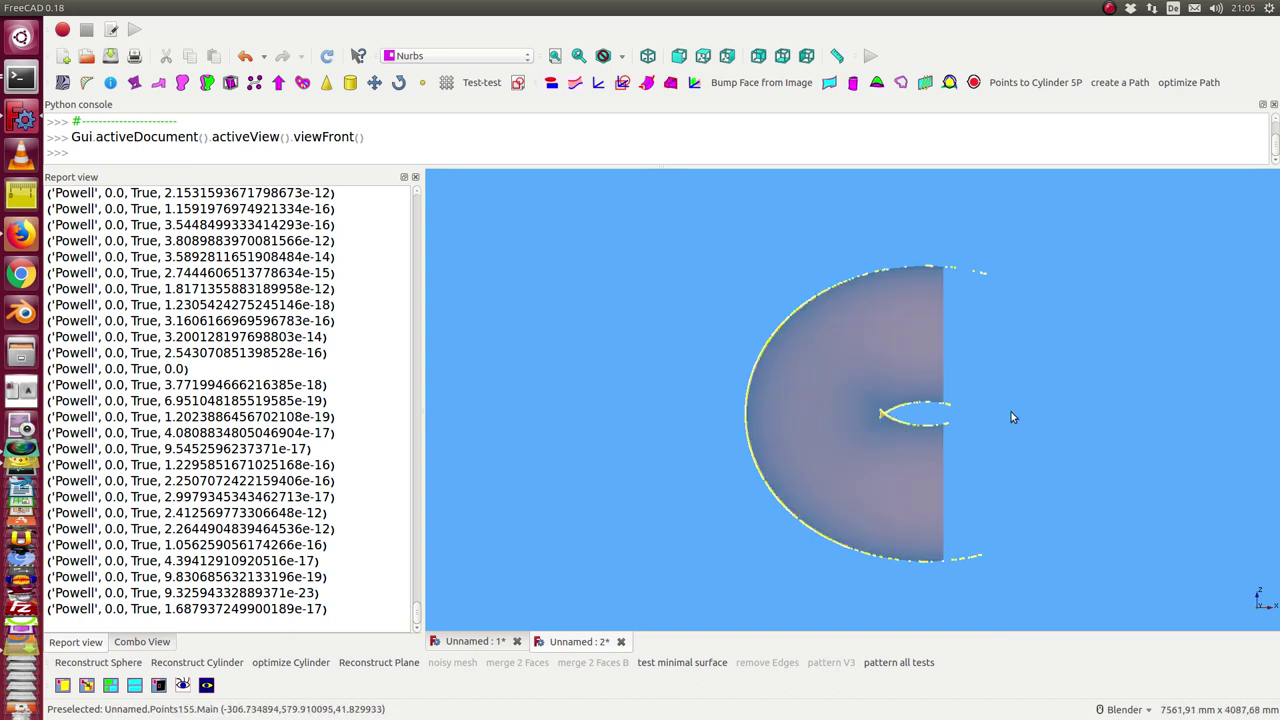
middle_click_drag(1011, 417, 898, 468)
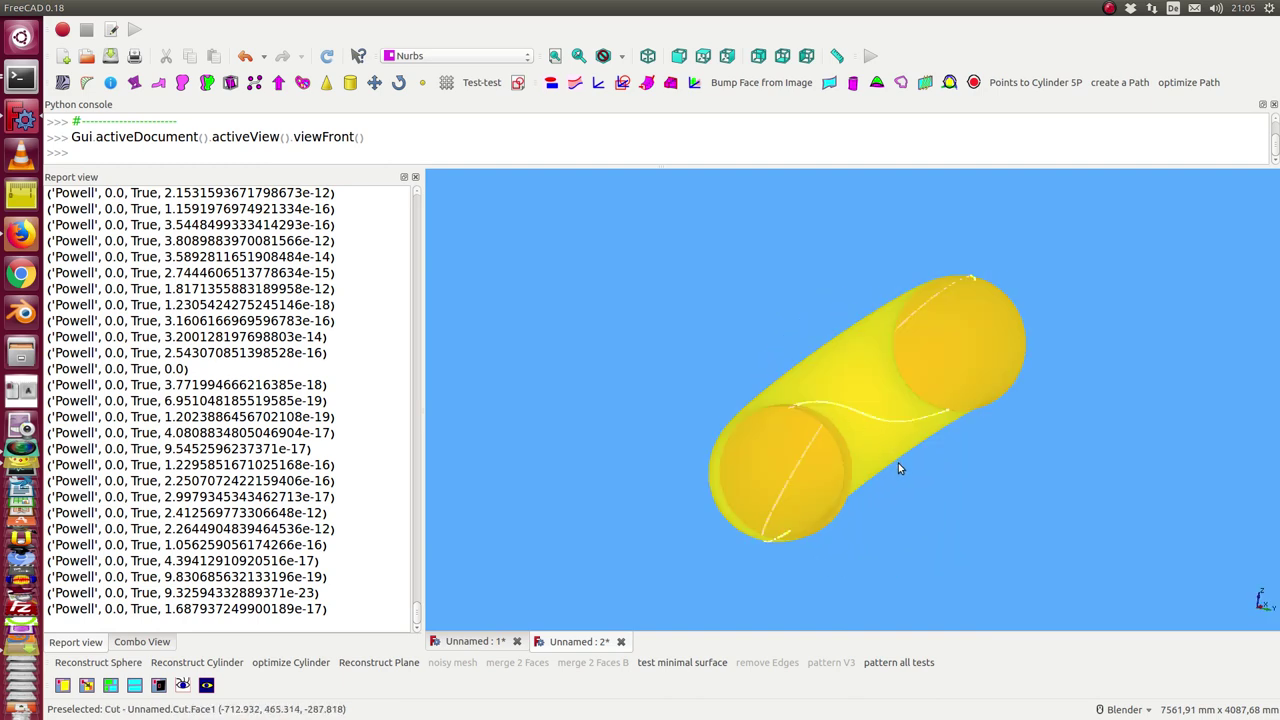
scroll(898, 468, "up", 5)
middle_click_drag(883, 509, 1002, 552)
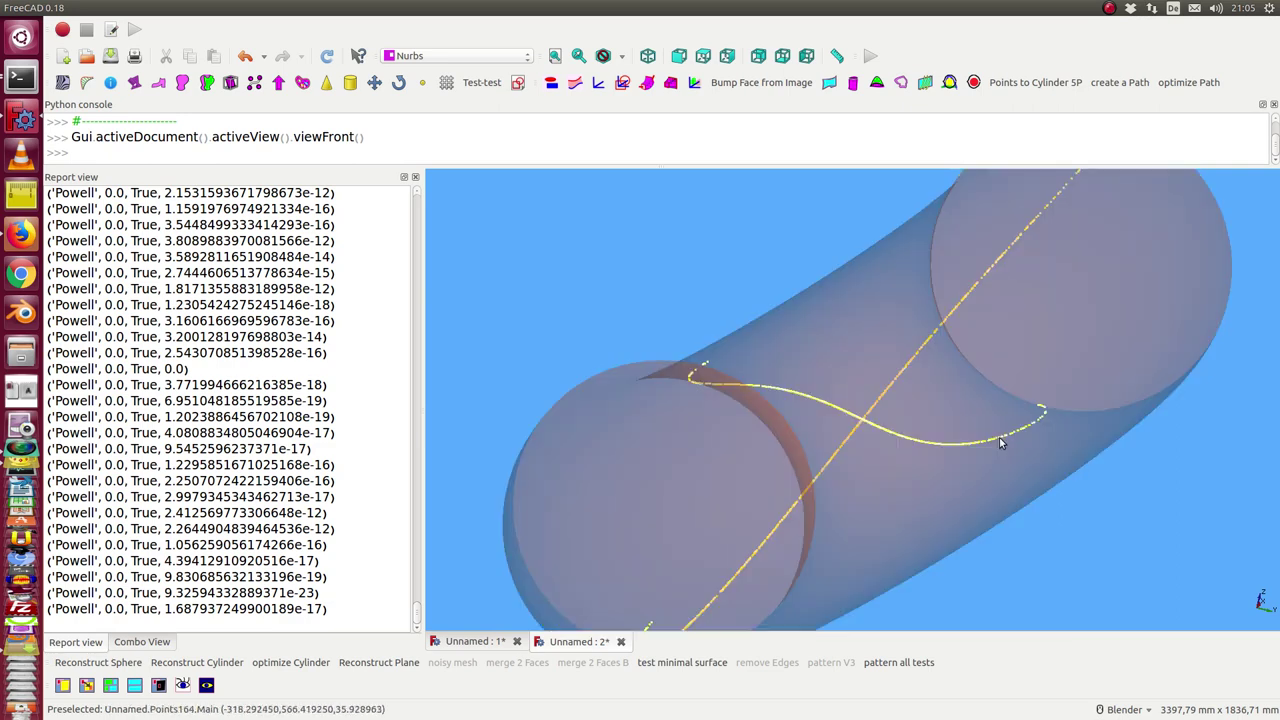
scroll(934, 366, "down", 2)
middle_click_drag(934, 366, 822, 290)
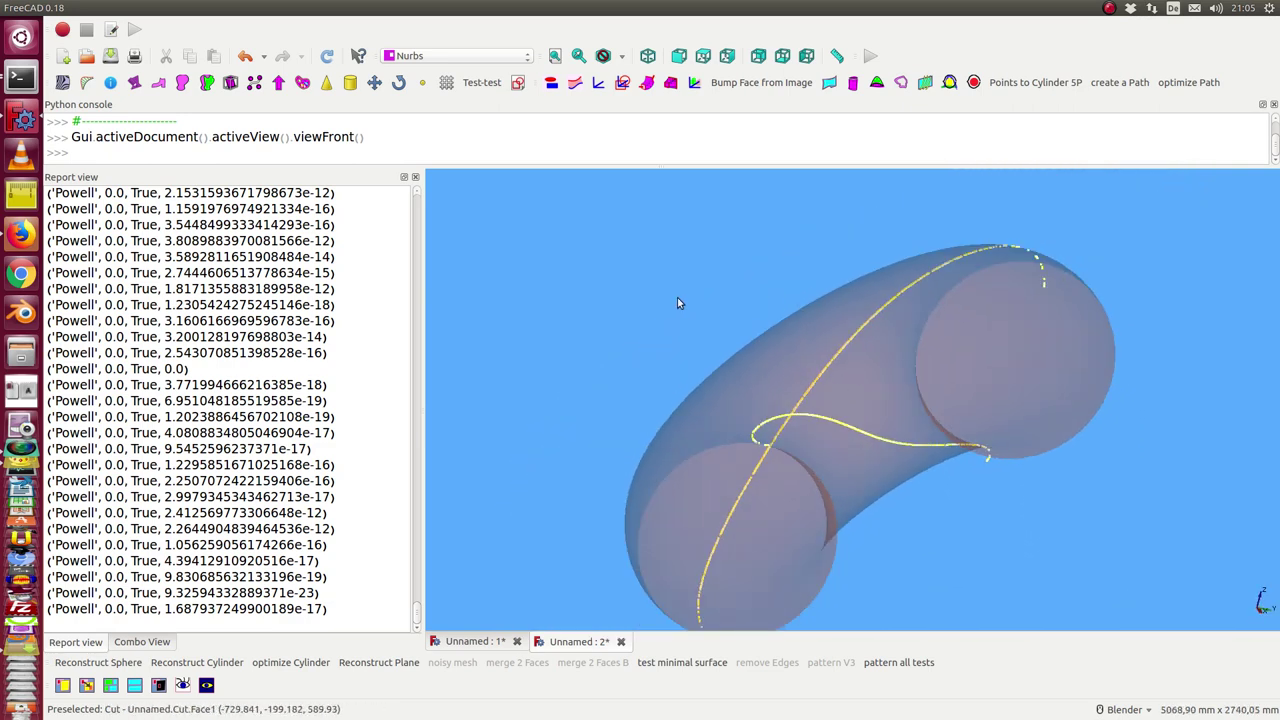
Check the point curves from the right, rear and left views, ending zoomed on the right view.
key("3")
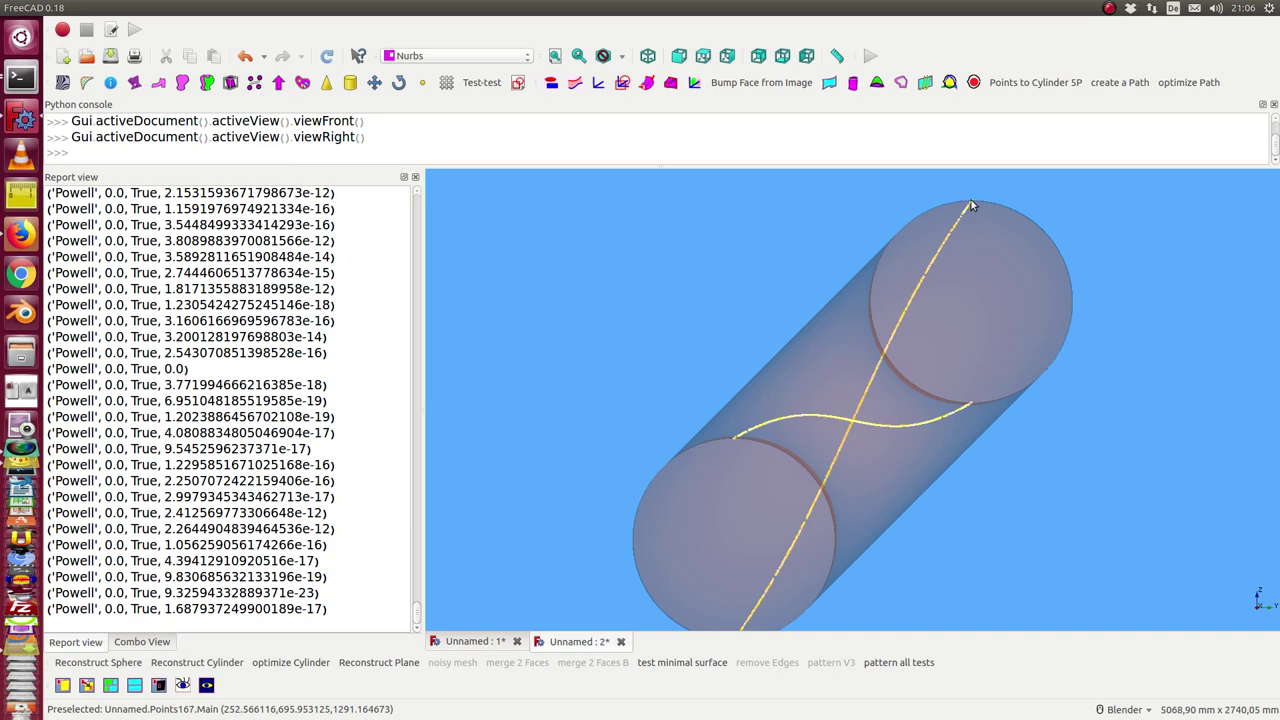
scroll(800, 450, "down", 2)
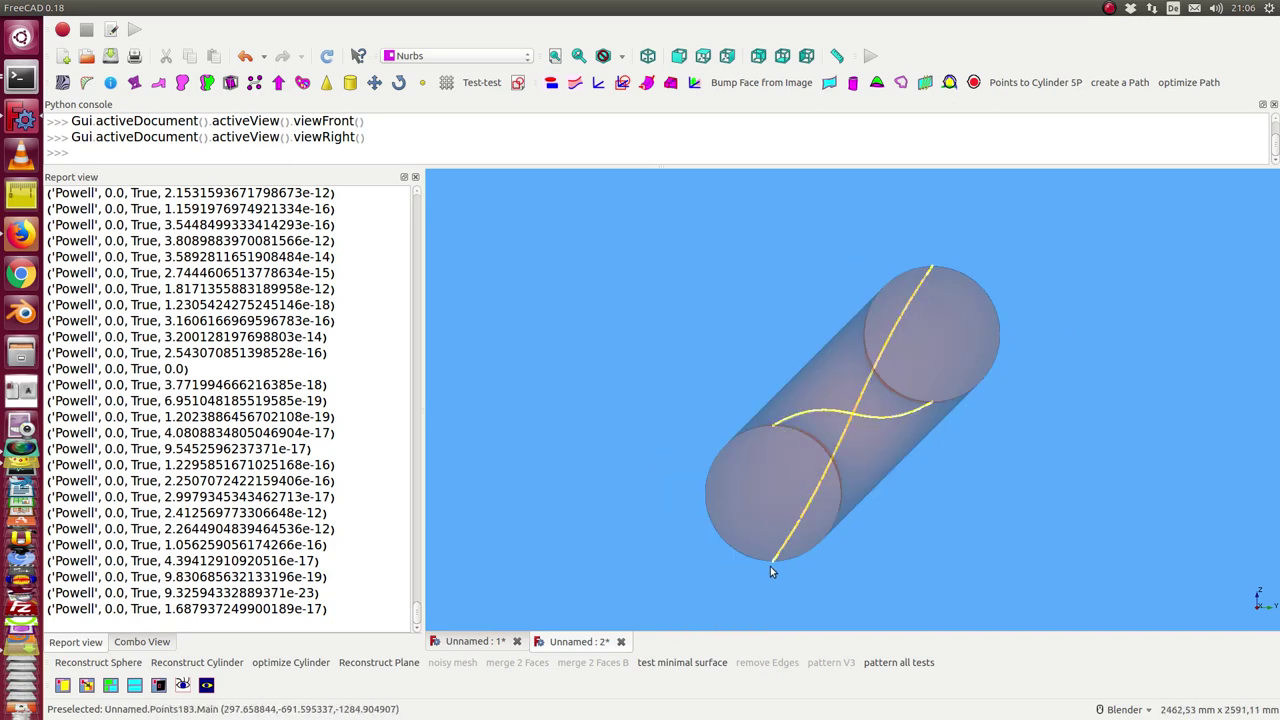
key("4")
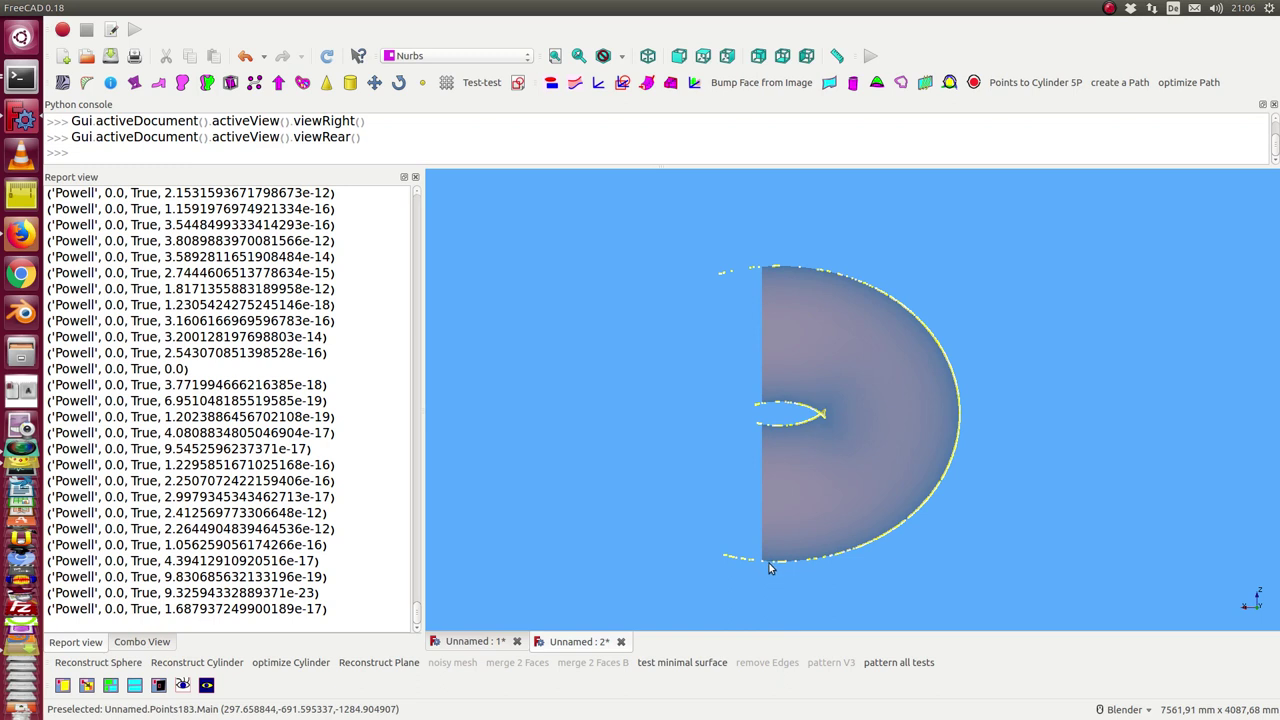
key("6")
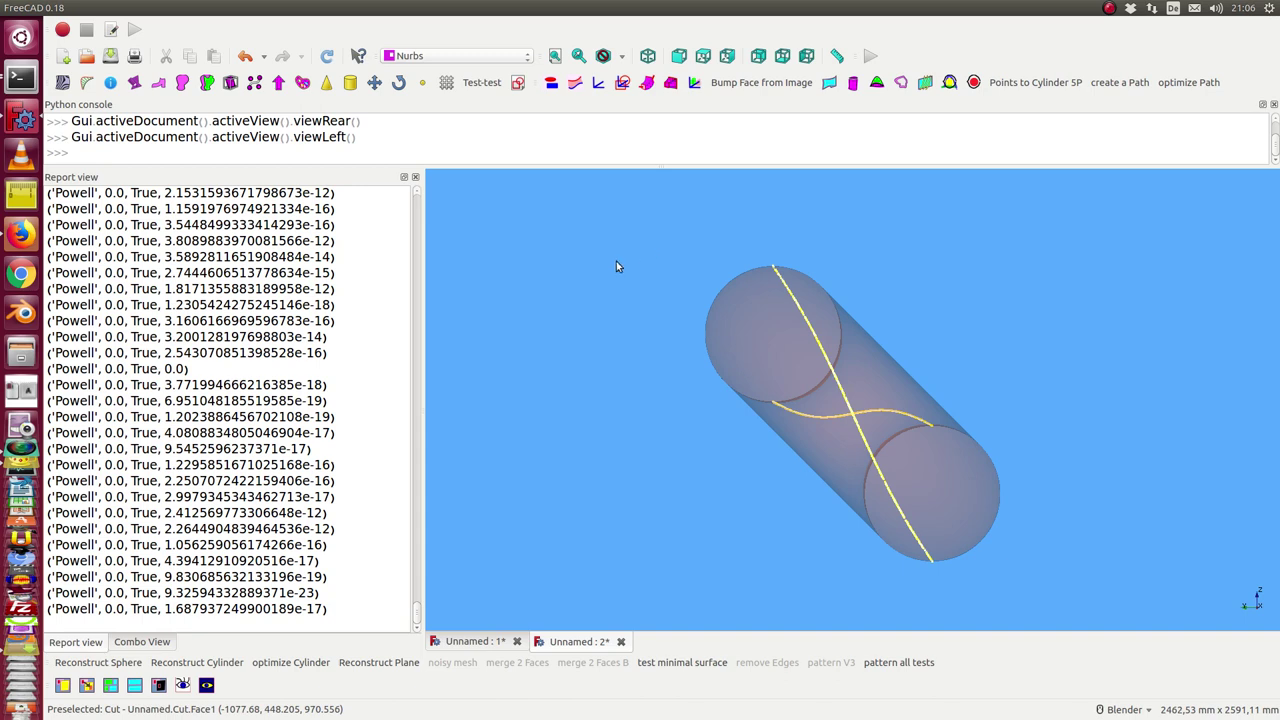
key("3")
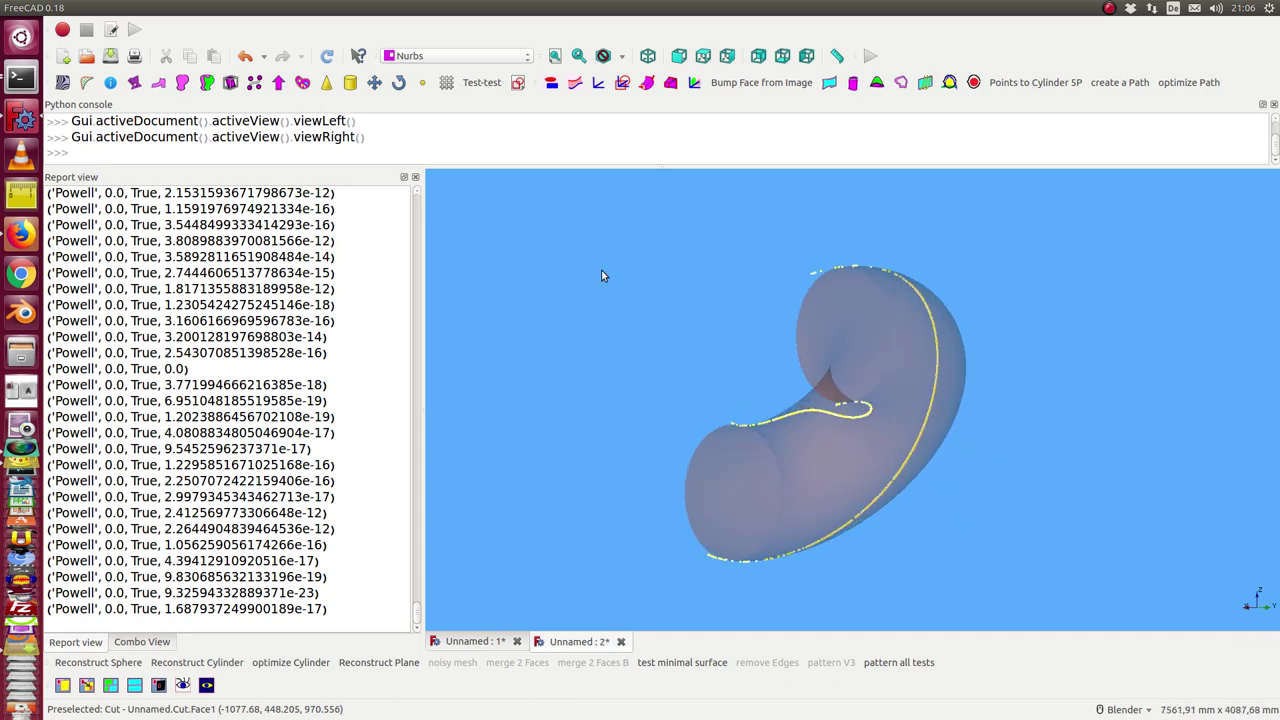
scroll(588, 290, "up", 2)
scroll(588, 290, "up", 3)
scroll(587, 291, "up", 3)
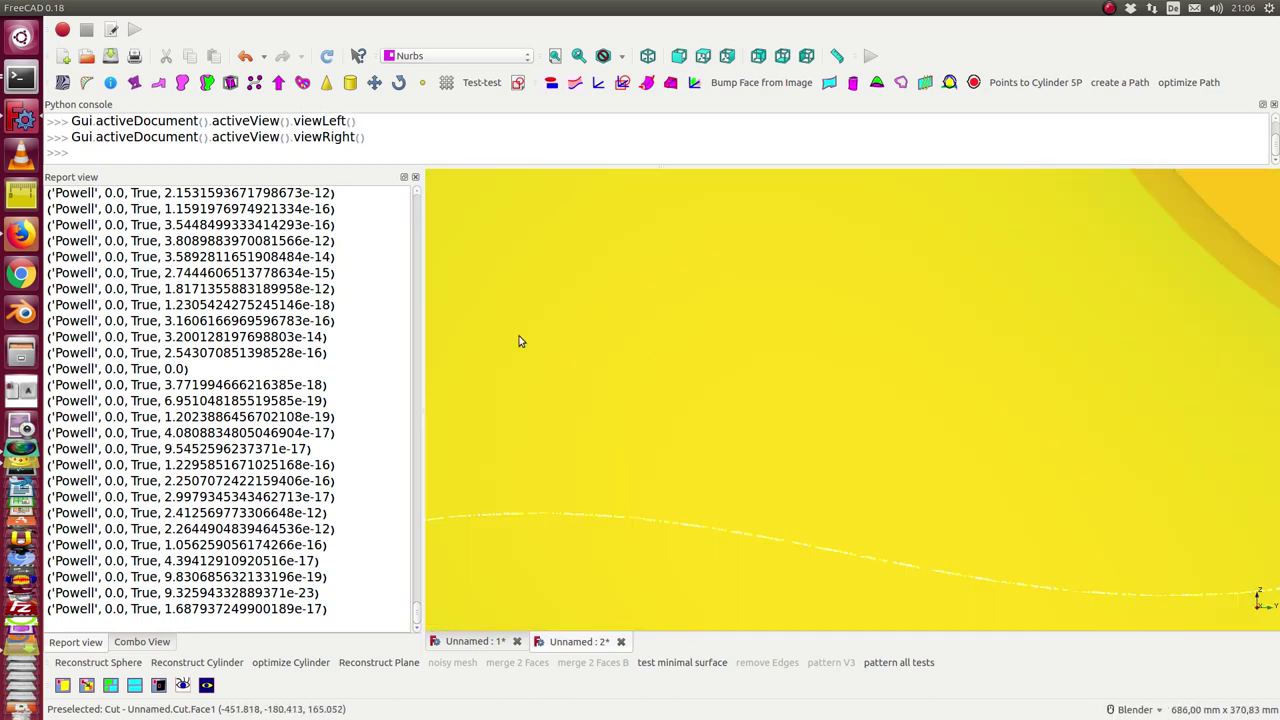
Return to the Combo View tree and make the Group object visible.
left_click(135, 645)
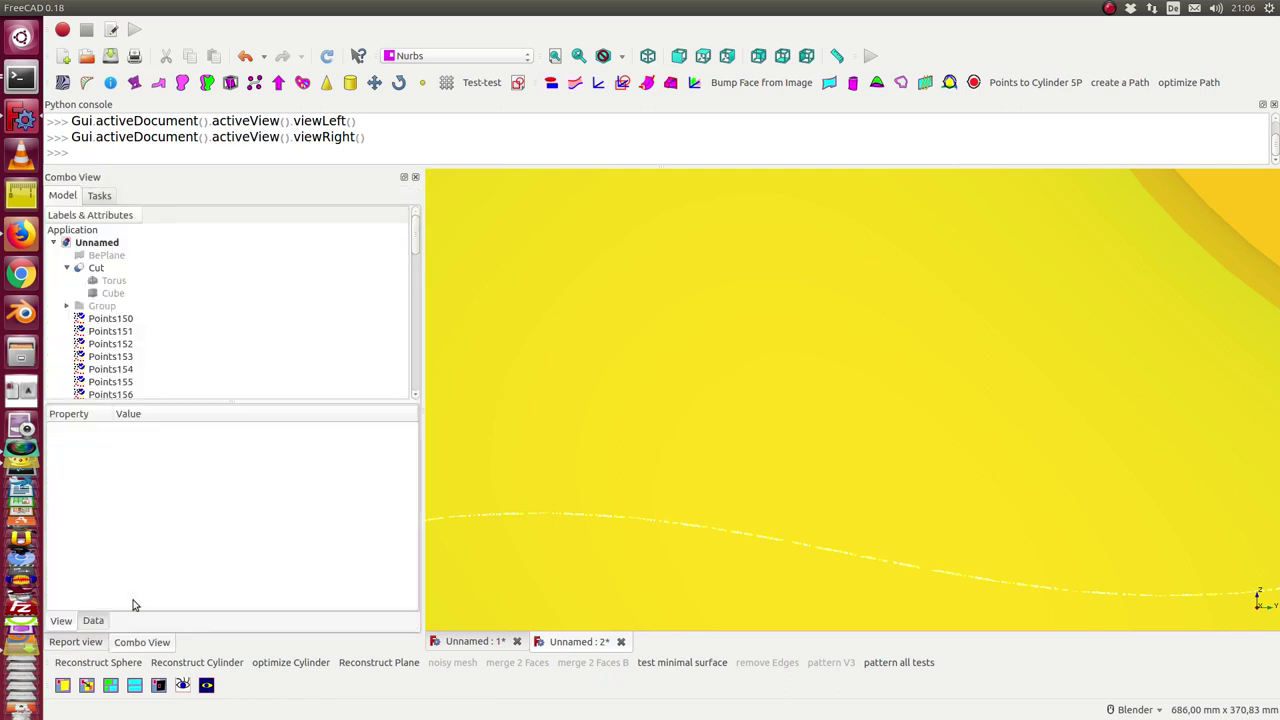
left_click(99, 312)
key("space")
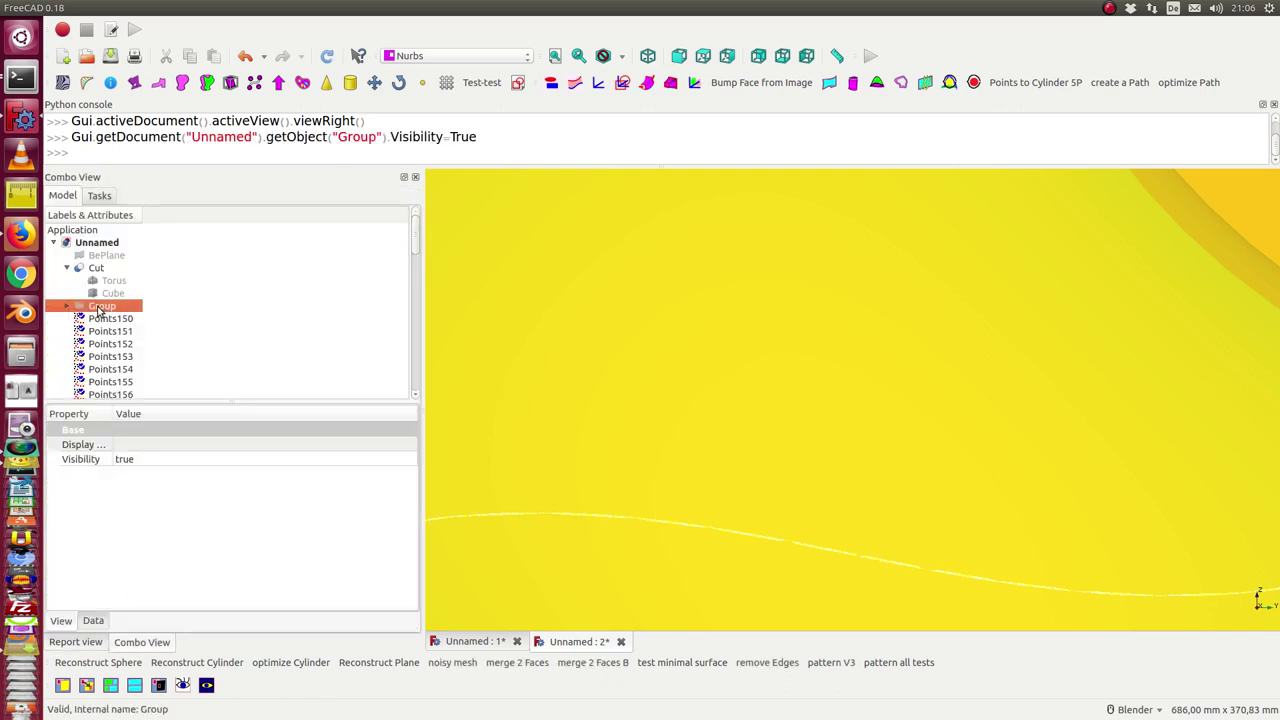
scroll(545, 372, "down", 3)
scroll(545, 372, "down", 3)
Orbit, zoom and pan to see the Group's yellow curves crossing the torus-shaped cut.
mouse_move(509, 354)
middle_mouse_down()
mouse_move(726, 357)
mouse_move(607, 362)
mouse_move(693, 377)
middle_mouse_up()
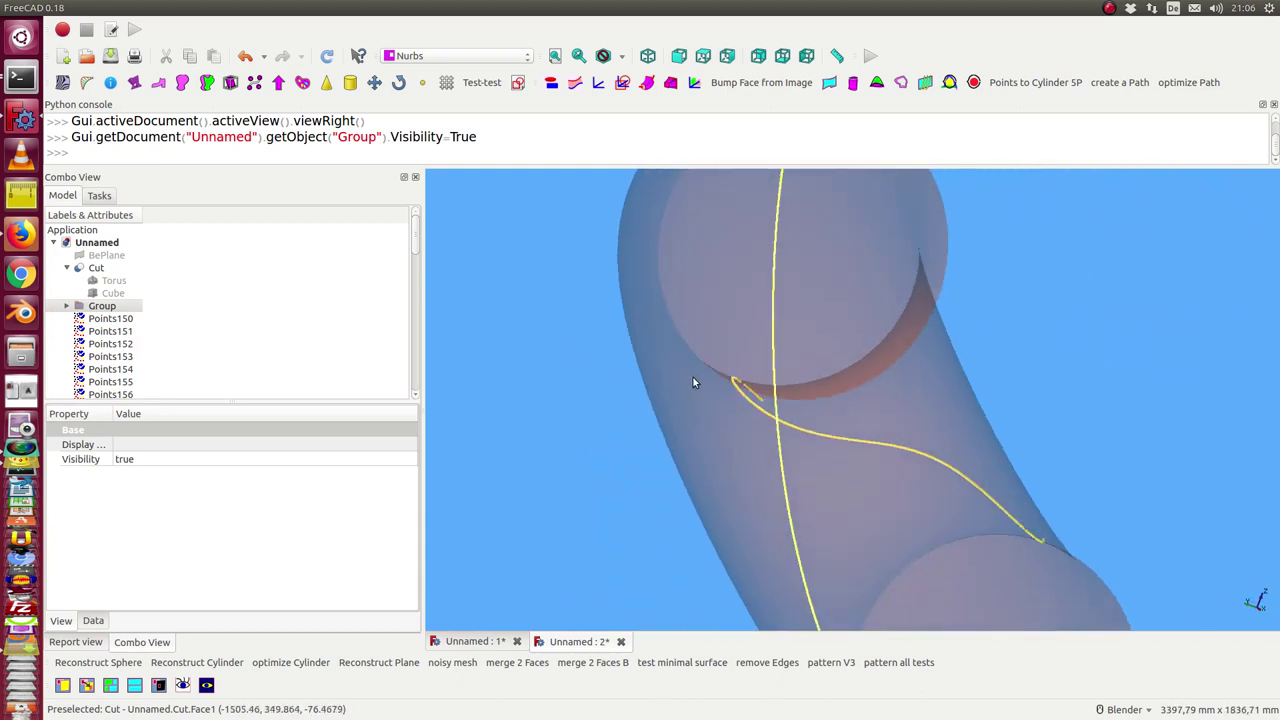
scroll(580, 383, "up", 2)
scroll(580, 387, "up", 3)
scroll(471, 443, "down", 2)
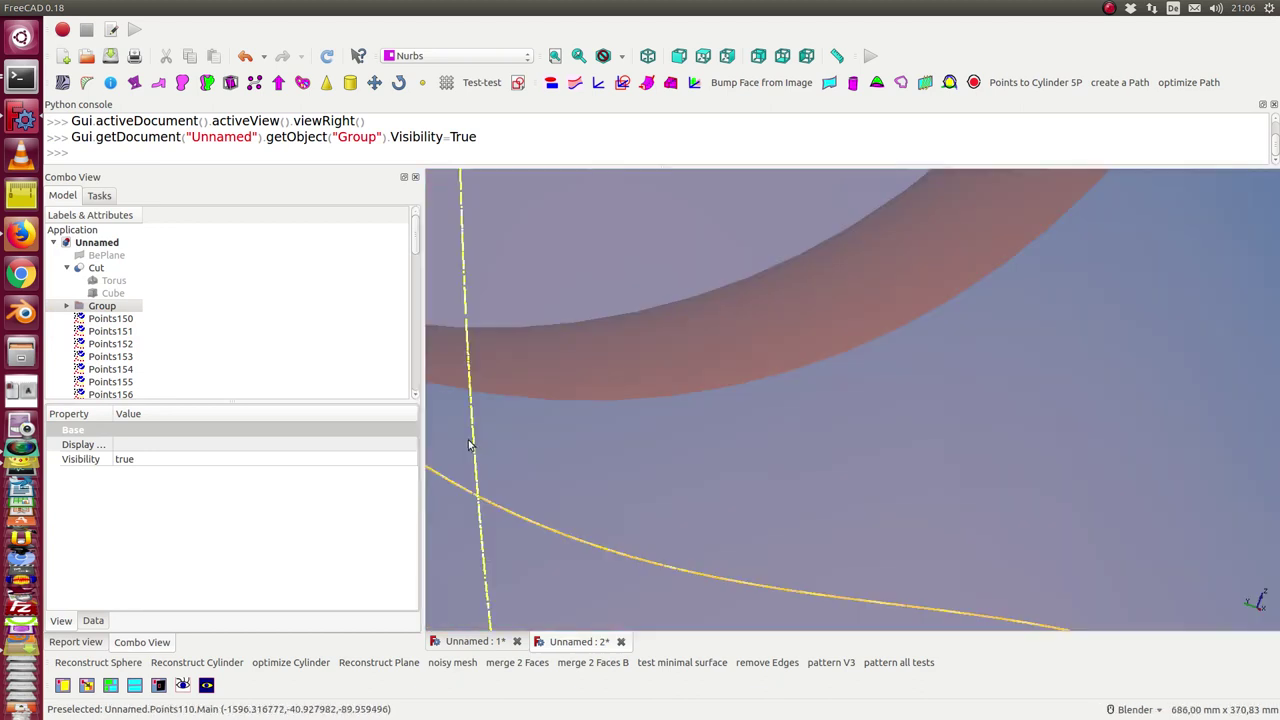
scroll(451, 443, "up", 2)
middle_click_drag(451, 443, 677, 412, "shift")
scroll(660, 415, "up", 3)
scroll(630, 414, "up", 3)
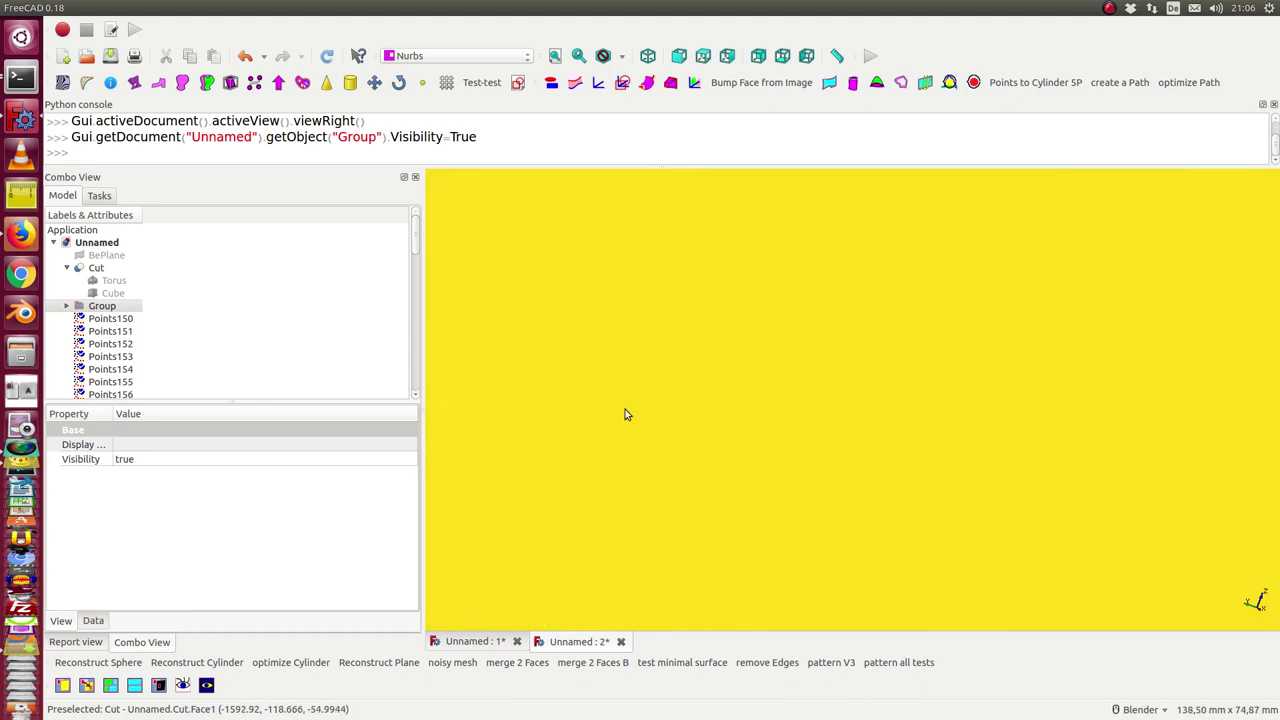
Hide the Cut object so only the yellow point curves remain, and zoom in on them.
left_click(96, 268)
key("space")
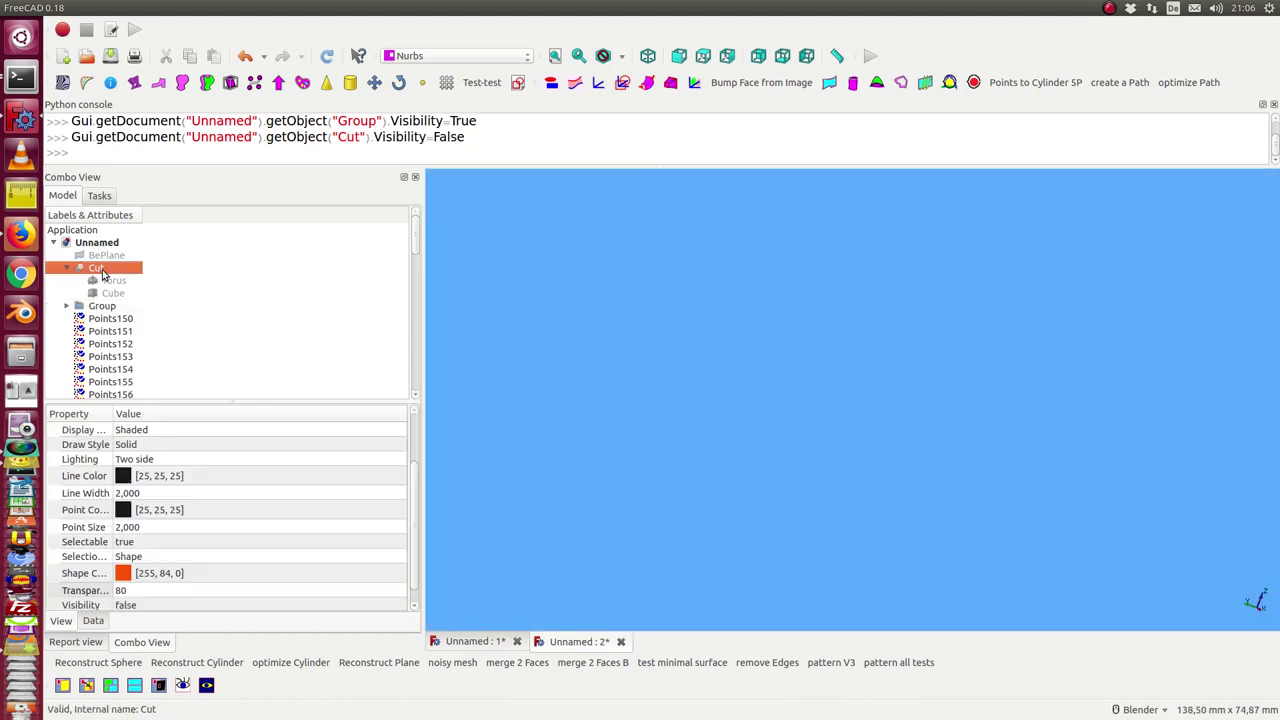
scroll(519, 343, "down", 4)
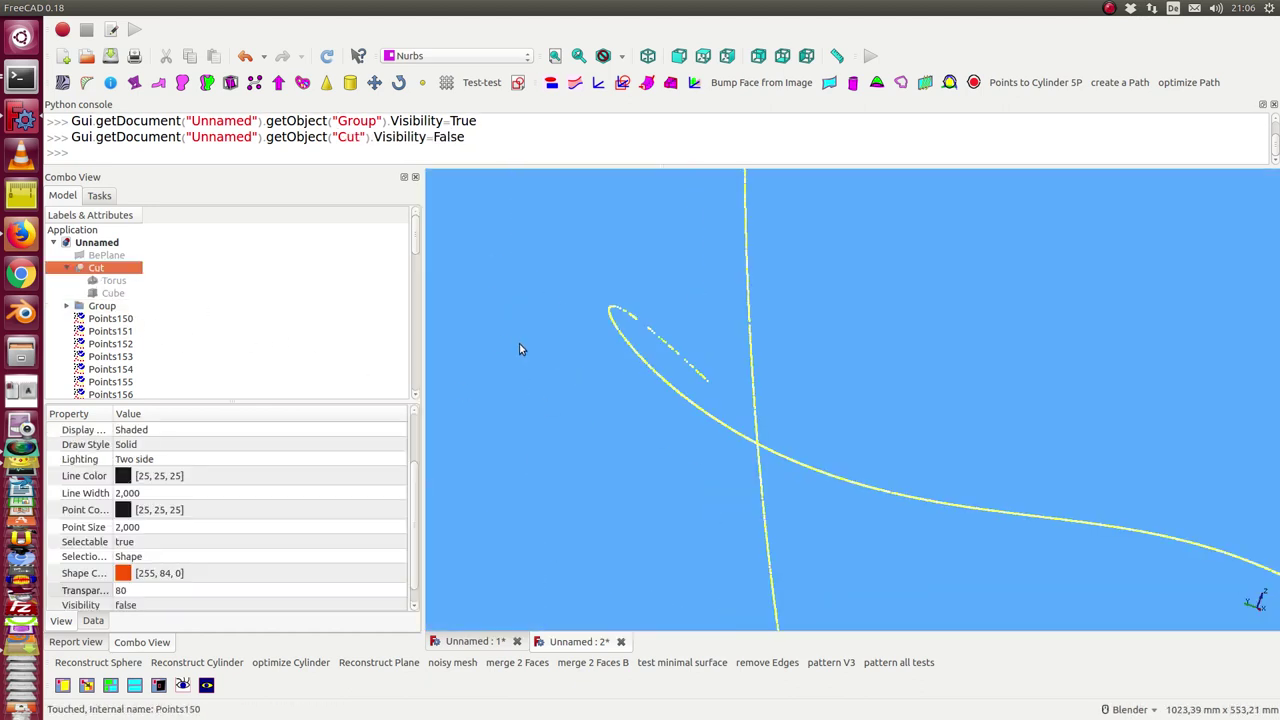
scroll(557, 449, "up", 2)
scroll(557, 449, "up", 3)
scroll(600, 430, "up", 3)
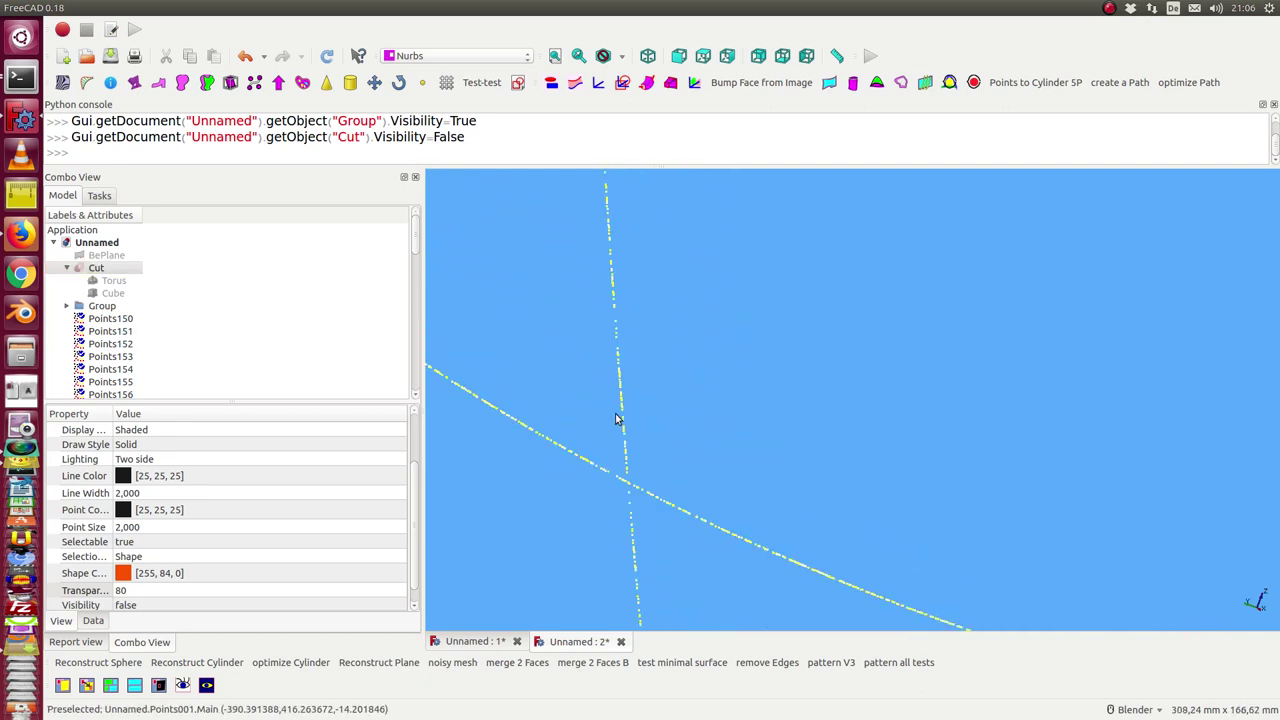
scroll(638, 430, "up", 5)
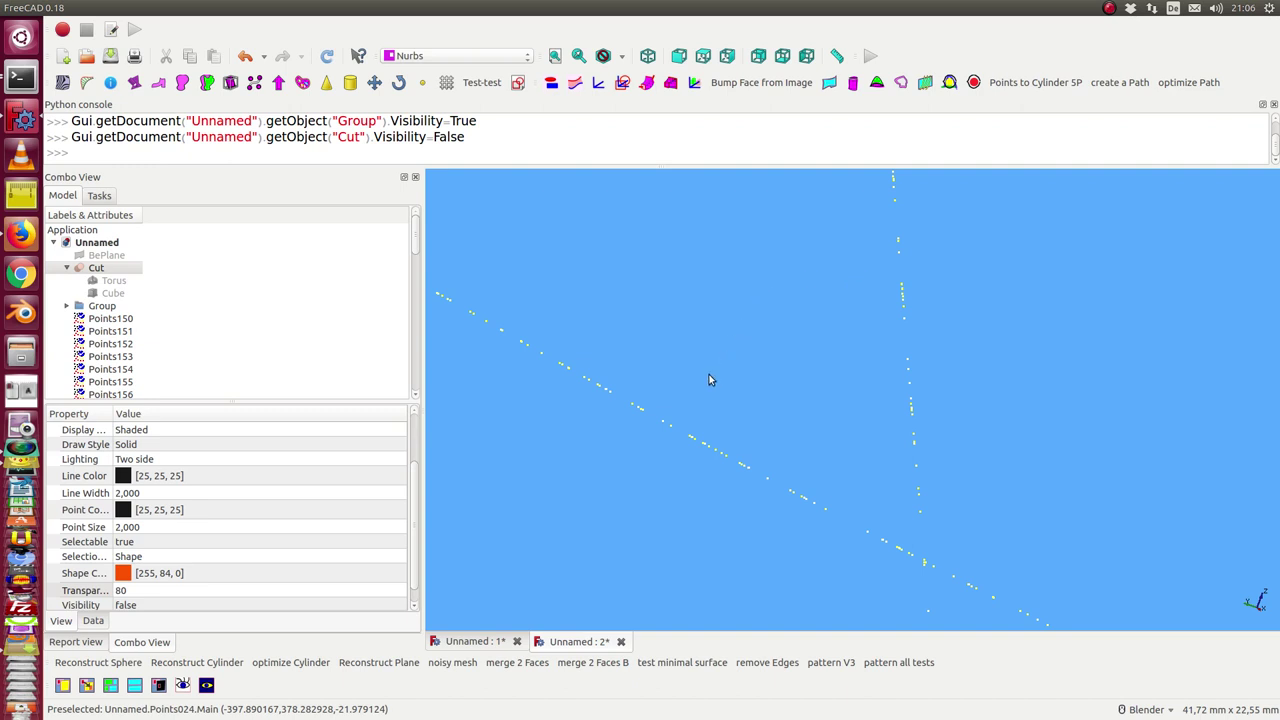
Zoom out and orbit the two nested point-curve arcs until they face the front.
scroll(725, 366, "down", 2)
scroll(741, 362, "down", 2)
scroll(736, 365, "down", 3)
scroll(734, 368, "down", 2)
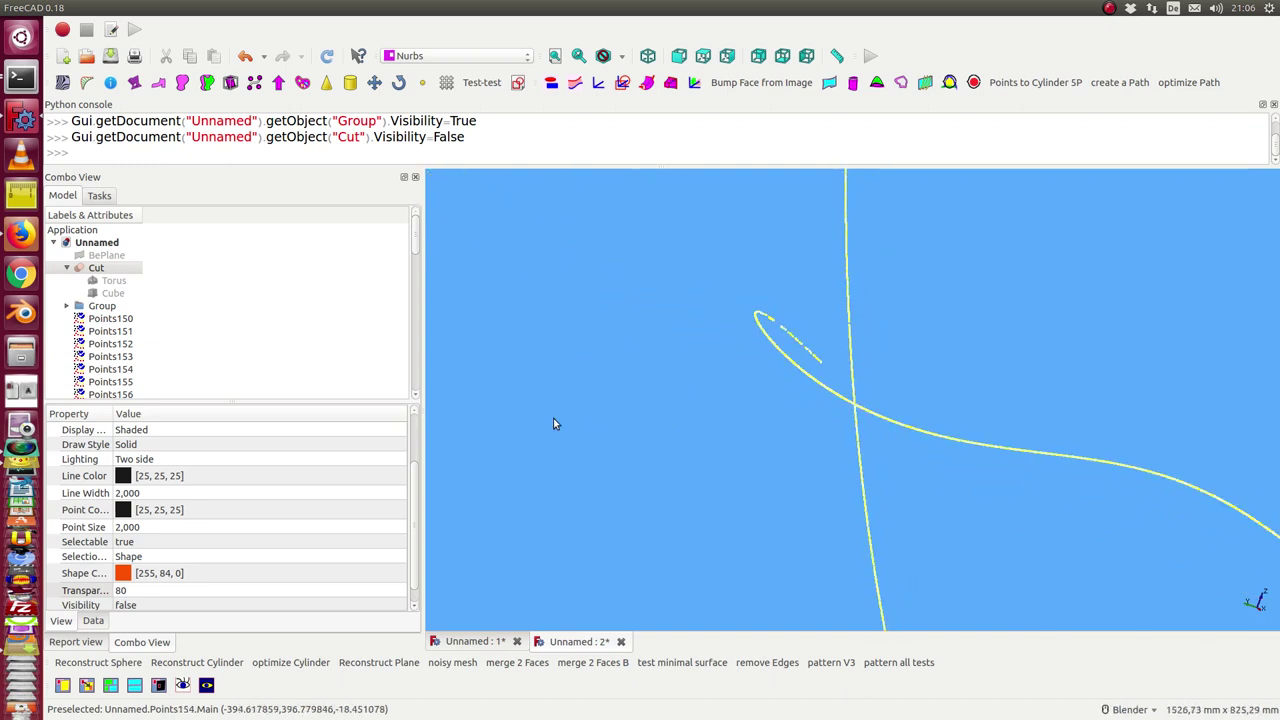
scroll(554, 423, "down", 2)
scroll(740, 355, "down", 1)
scroll(745, 356, "down", 1)
mouse_move(745, 356)
middle_mouse_down()
mouse_move(626, 374)
mouse_move(743, 349)
middle_mouse_up()
mouse_move(771, 500)
middle_mouse_down()
mouse_move(645, 472)
mouse_move(734, 487)
middle_mouse_up()
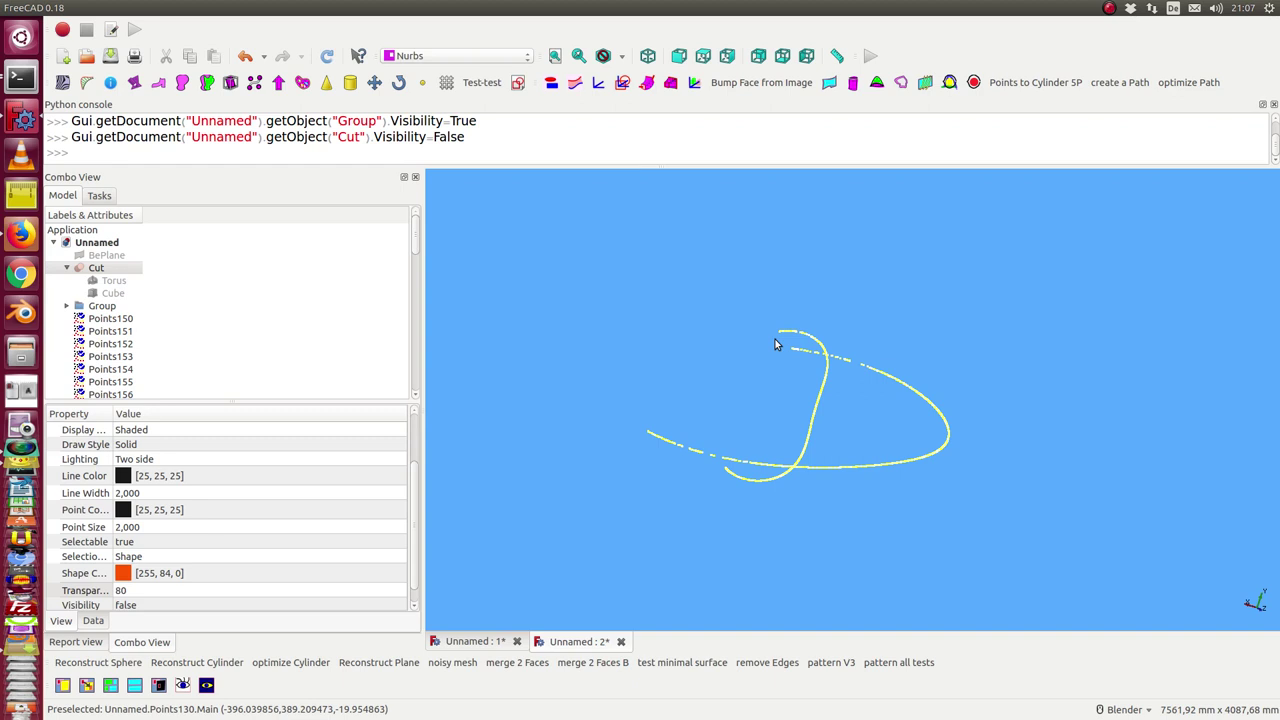
mouse_move(590, 331)
middle_mouse_down()
mouse_move(666, 420)
mouse_move(641, 408)
middle_mouse_up()
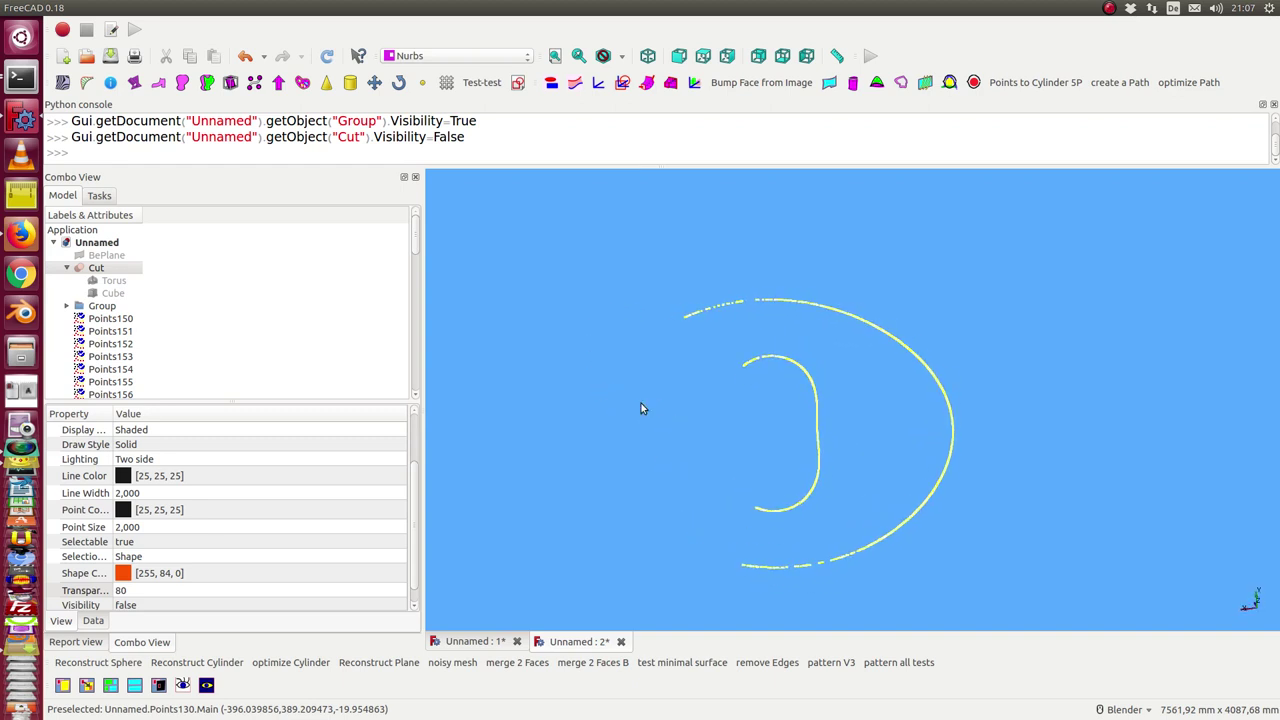